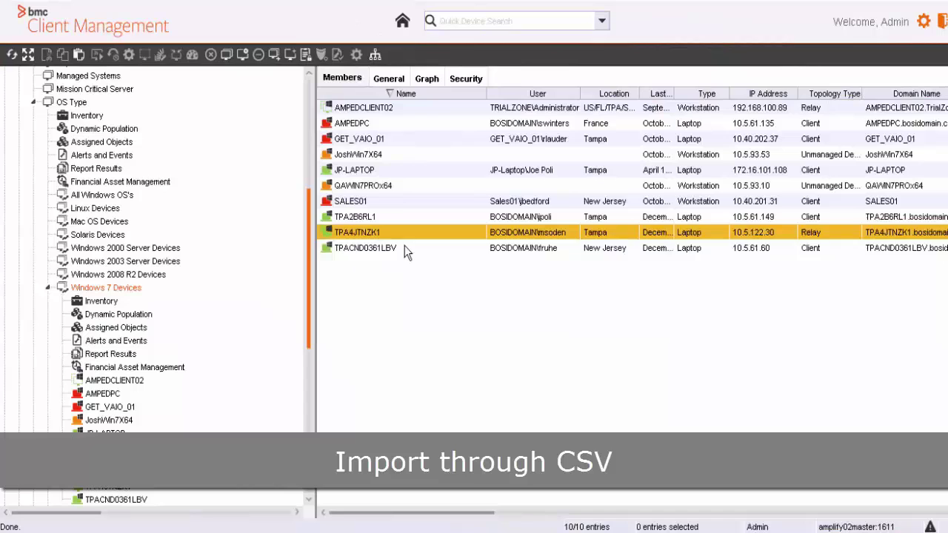
- Export the member list as CSV to Desktop/win7csv with view title 'Windows 7 Devices'
click(25, 19)
click(42, 25)
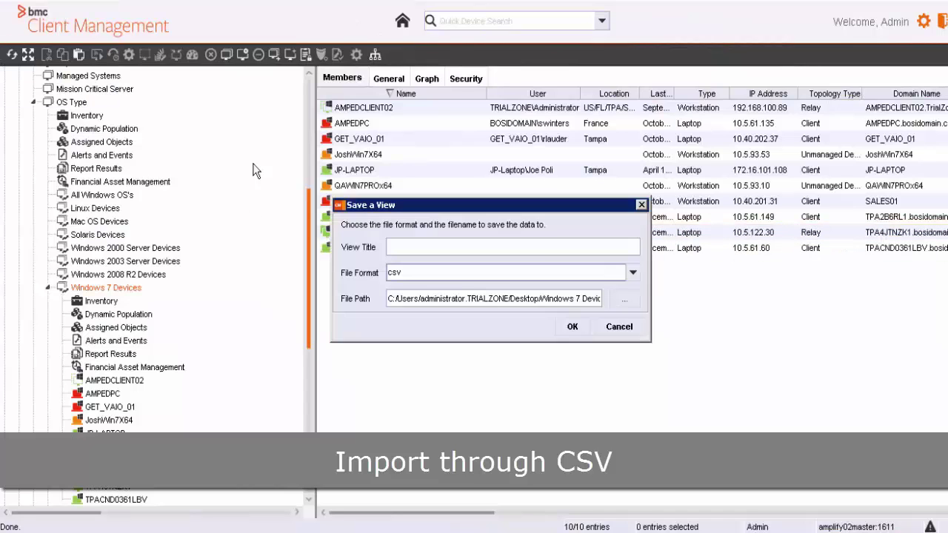
click(624, 306)
text(win7)
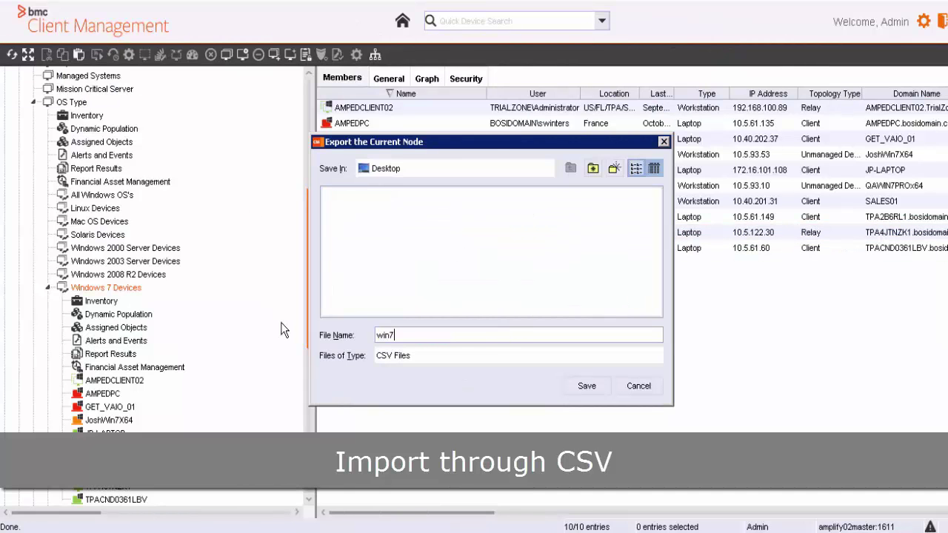
text(csv)
click(589, 386)
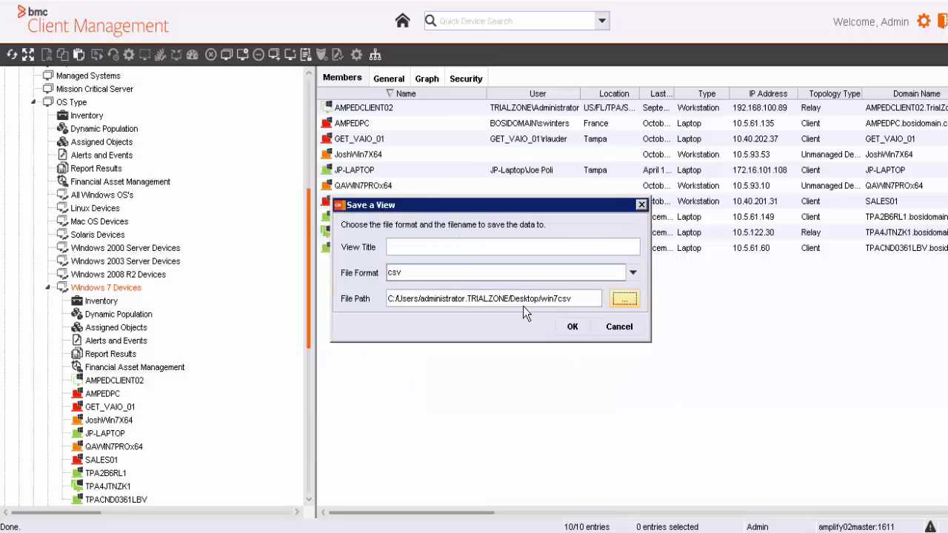
text(Windows & Devices)
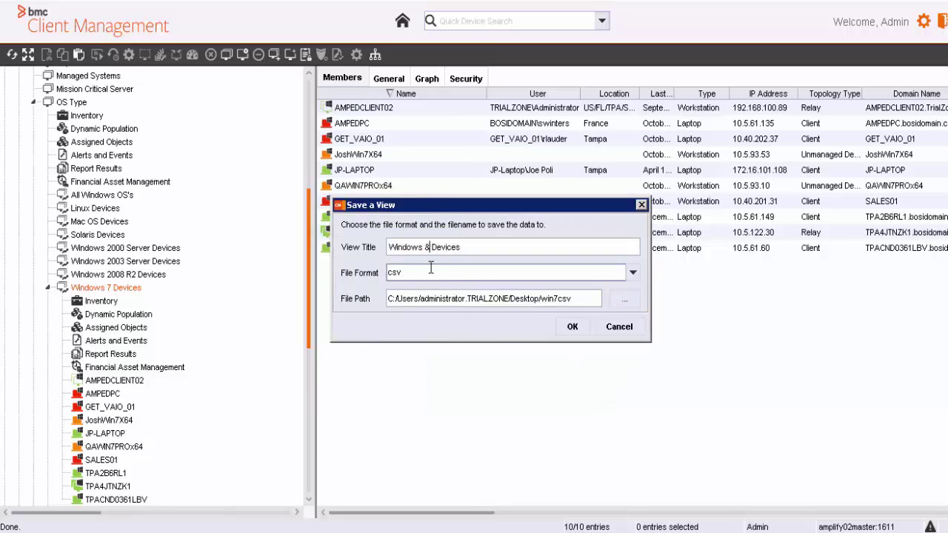
key(BackSpace)
text(7)
click(571, 324)
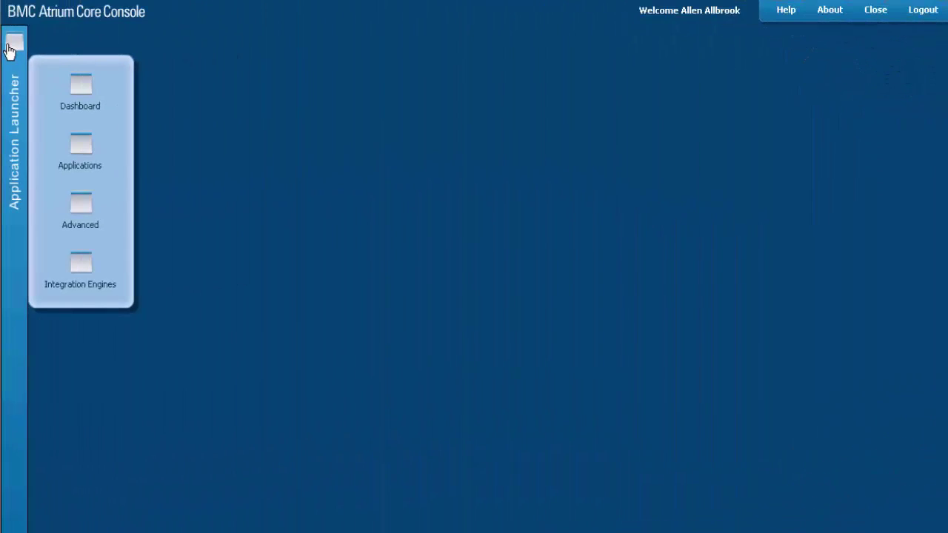
- In Dataset Configuration, save a new dataset with Name and Dataset ID both BMC.BCM
click(84, 164)
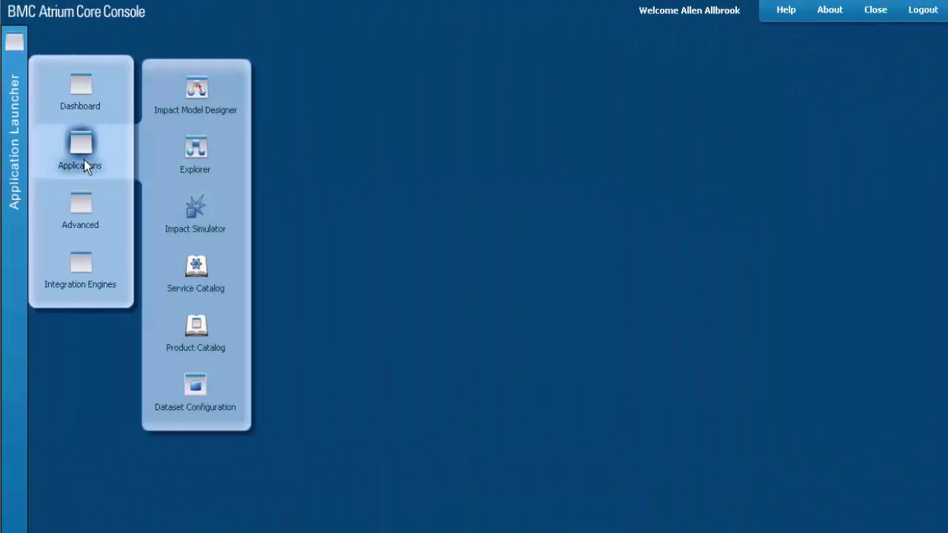
click(198, 384)
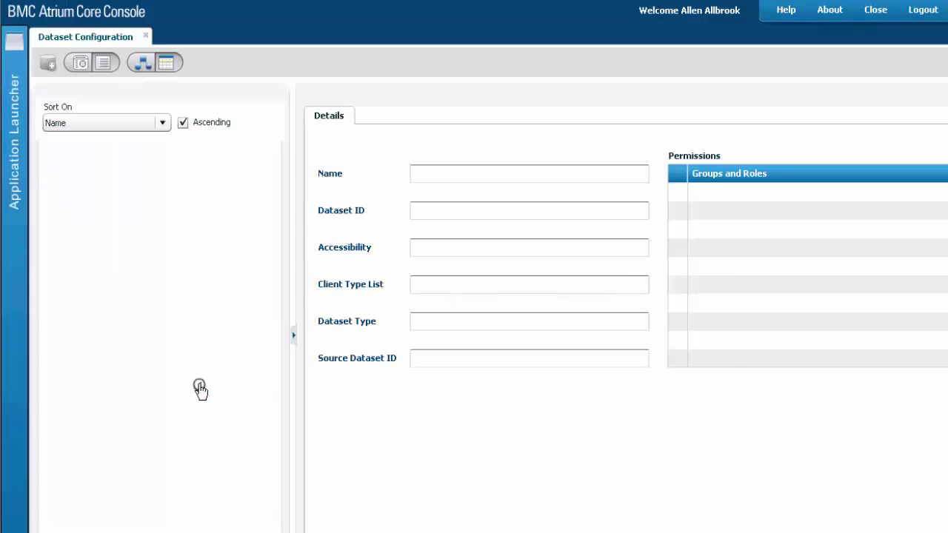
click(52, 67)
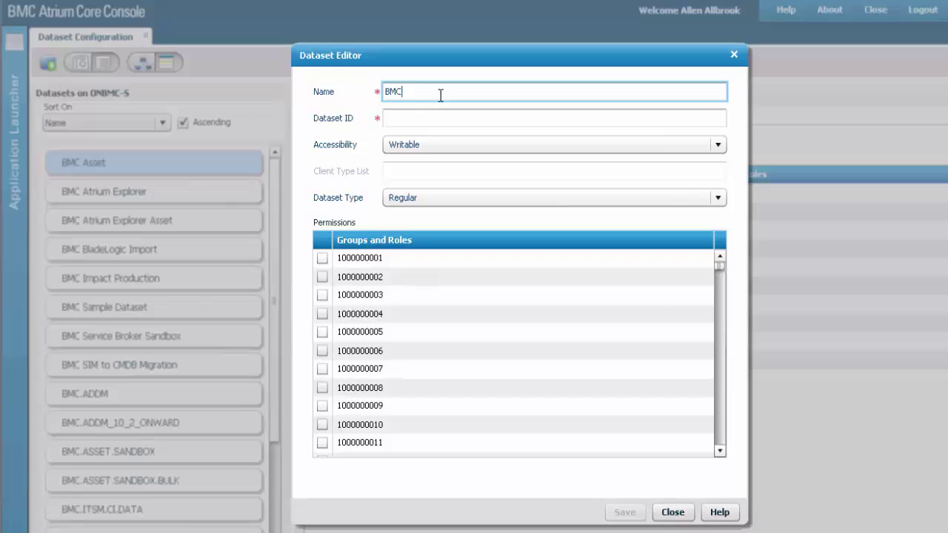
text(BMC.BCM)
drag(343, 91, 475, 117)
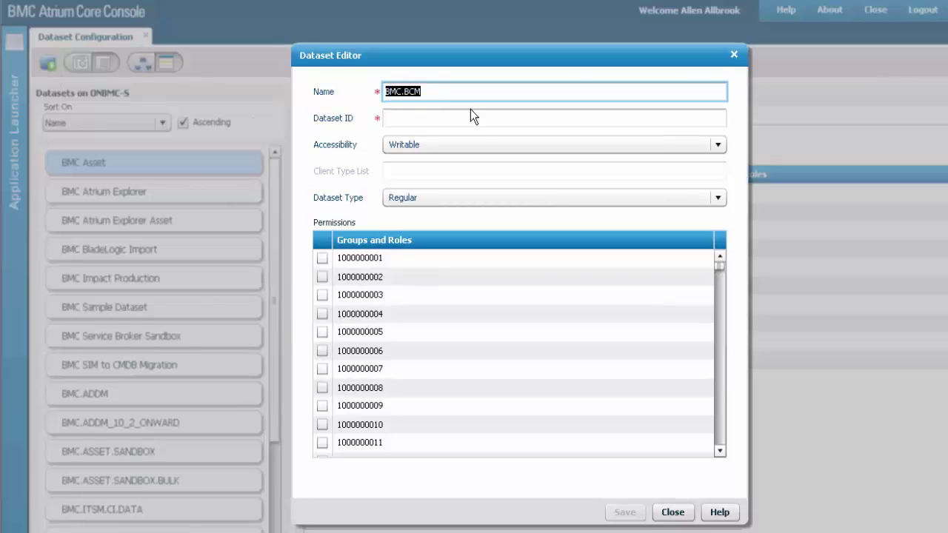
key(ctrl+c)
click(492, 117)
key(ctrl+v)
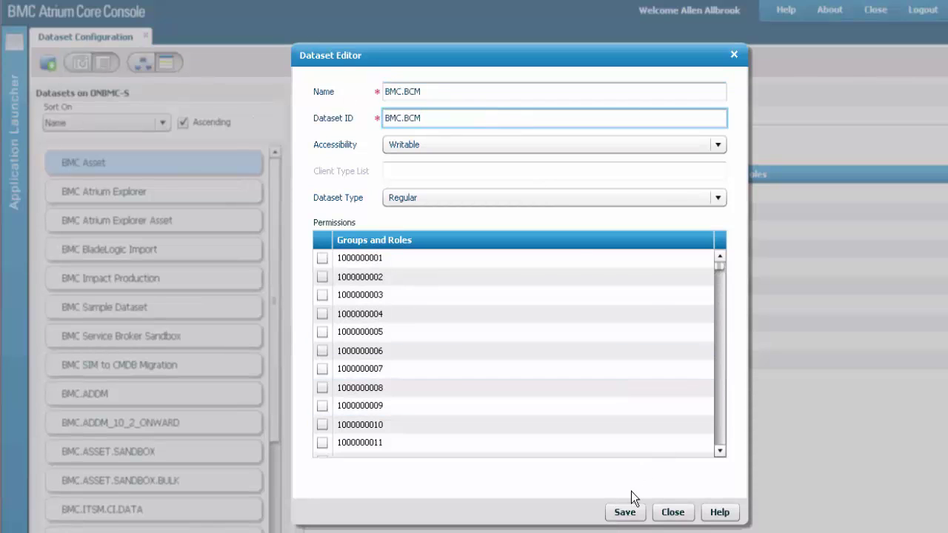
click(625, 513)
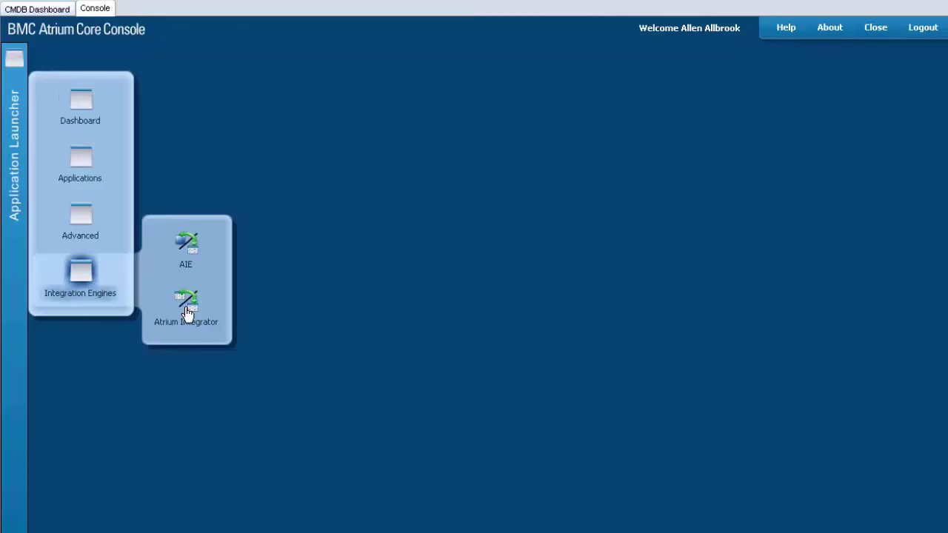
- Launch Atrium Integrator and begin a new CSV File data store in Manage Data Stores
click(185, 308)
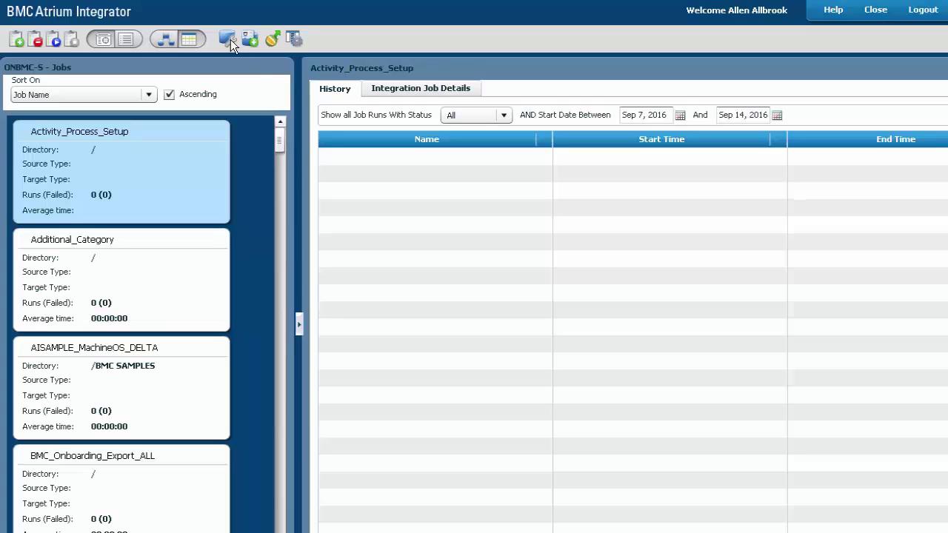
click(230, 39)
click(180, 117)
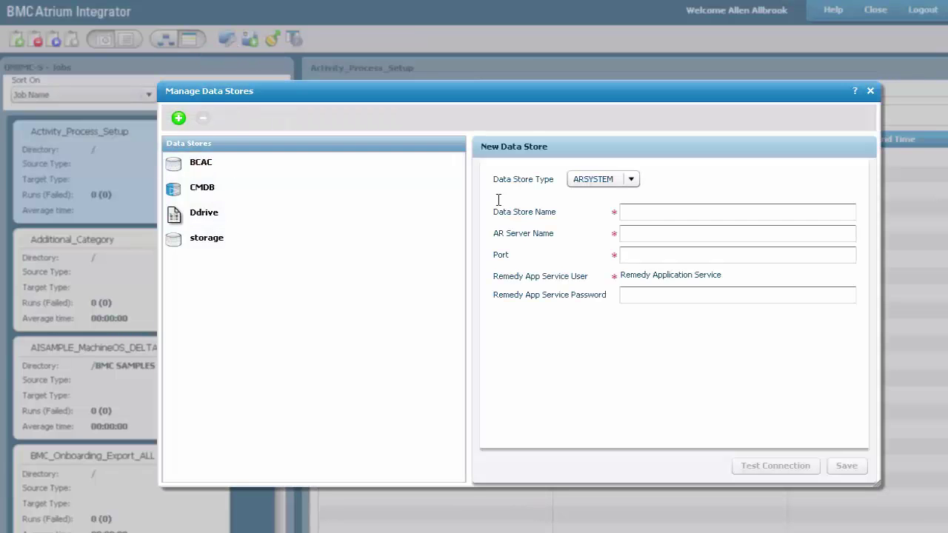
click(631, 179)
click(617, 212)
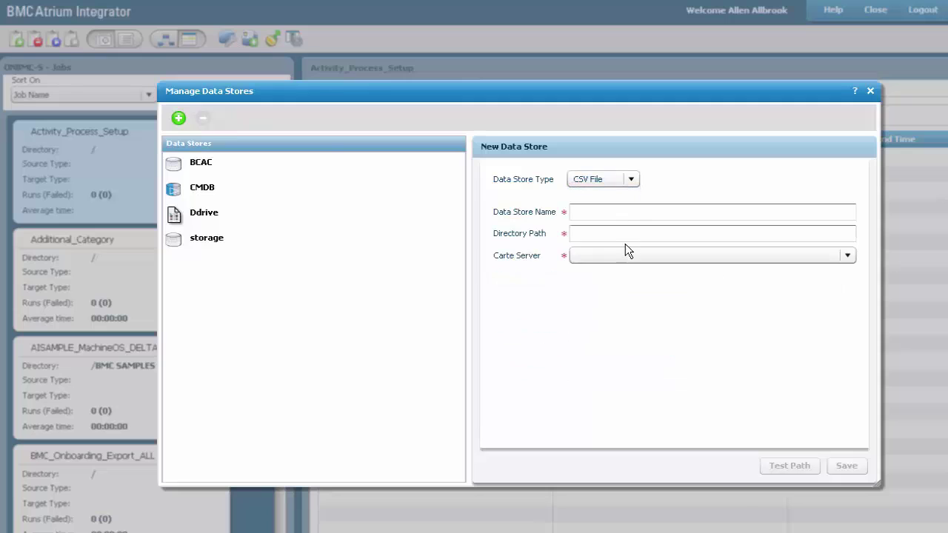
- Name it BCMCSV, paste the NGIE-Sample folder path, pick Carte server onbmc-s, test and save
click(626, 211)
text(BCMCSV)
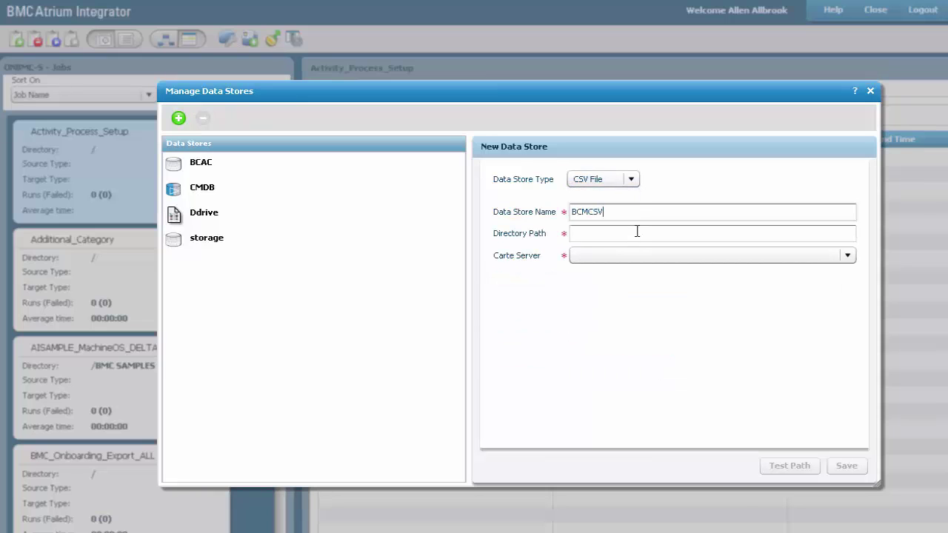
click(631, 234)
key(ctrl+v)
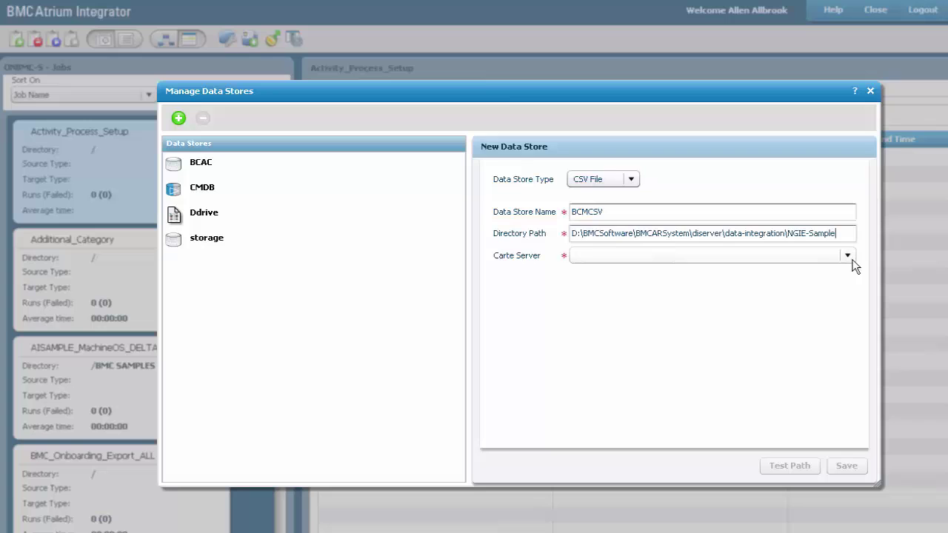
click(740, 256)
click(741, 274)
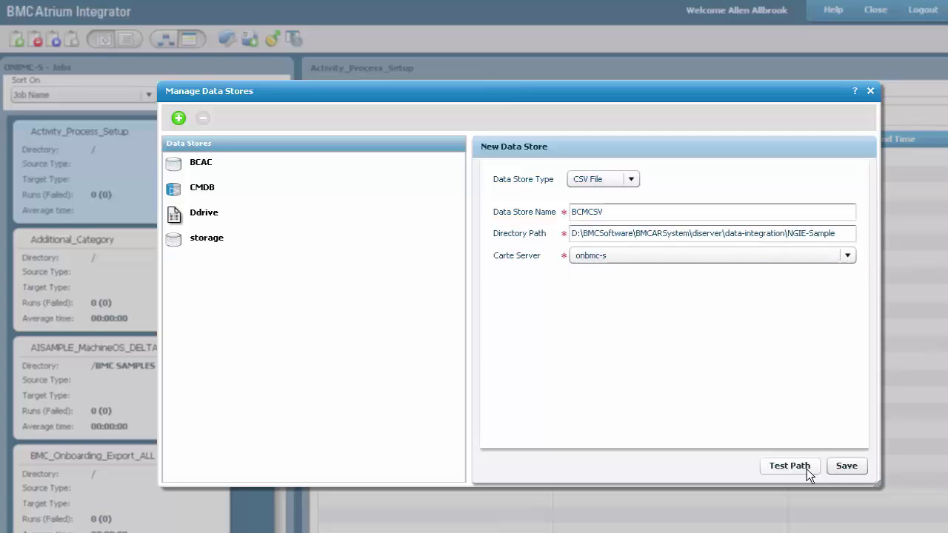
click(807, 467)
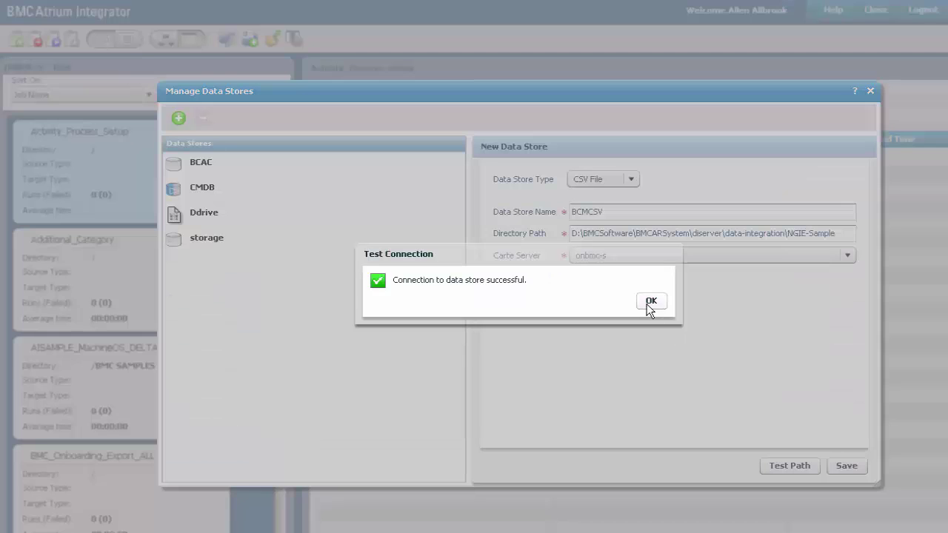
click(647, 300)
click(845, 466)
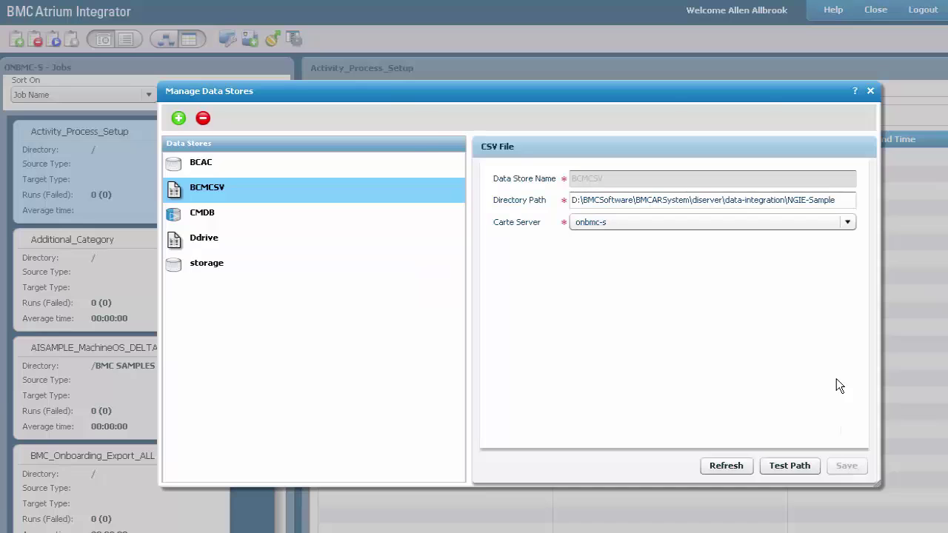
key(Escape)
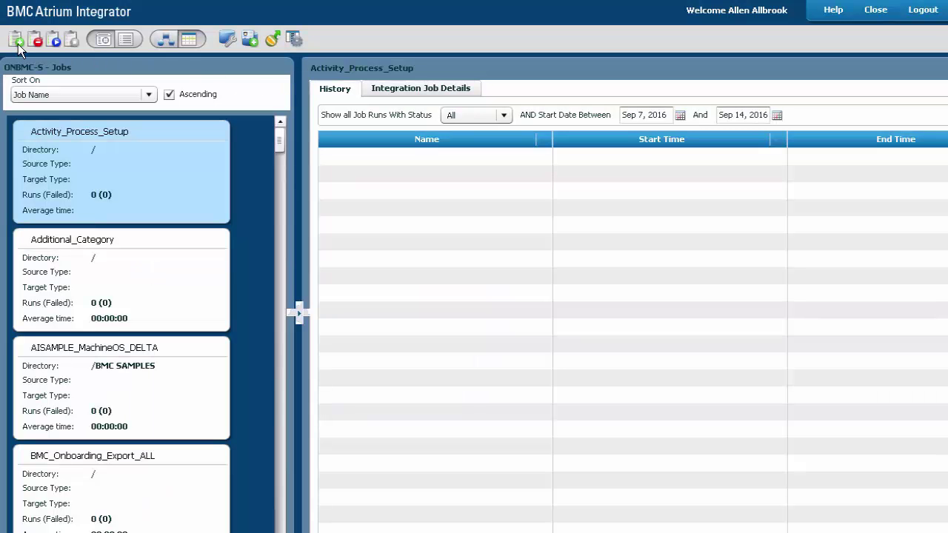
- Start a new job named 'CSV Import' with description 'CSV Import for BCM'
click(16, 41)
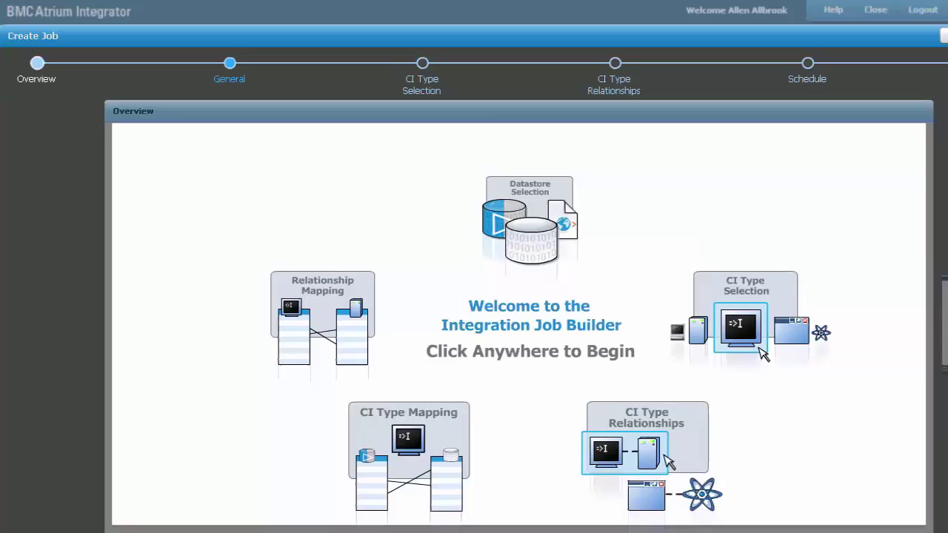
click(666, 340)
click(464, 225)
text(CSV)
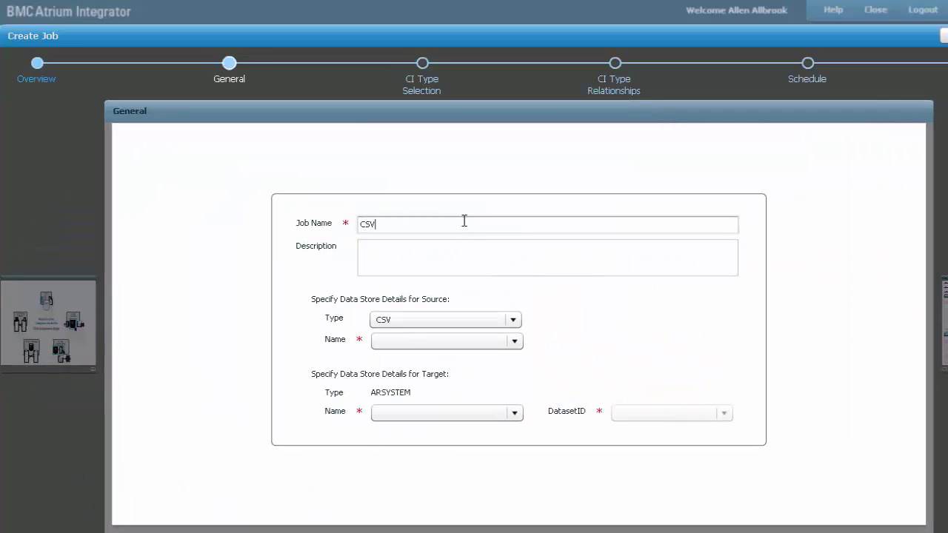
text( Import)
key(ctrl+a)
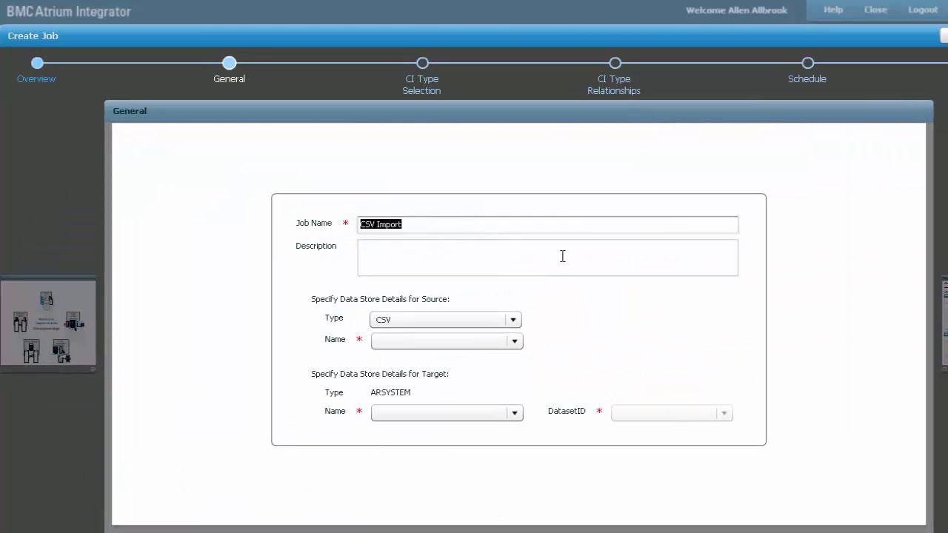
click(562, 256)
key(ctrl+v)
text(for BCM)
- Set source data store BCMCSV and target CMDB with dataset ID BMC.BCM
click(514, 341)
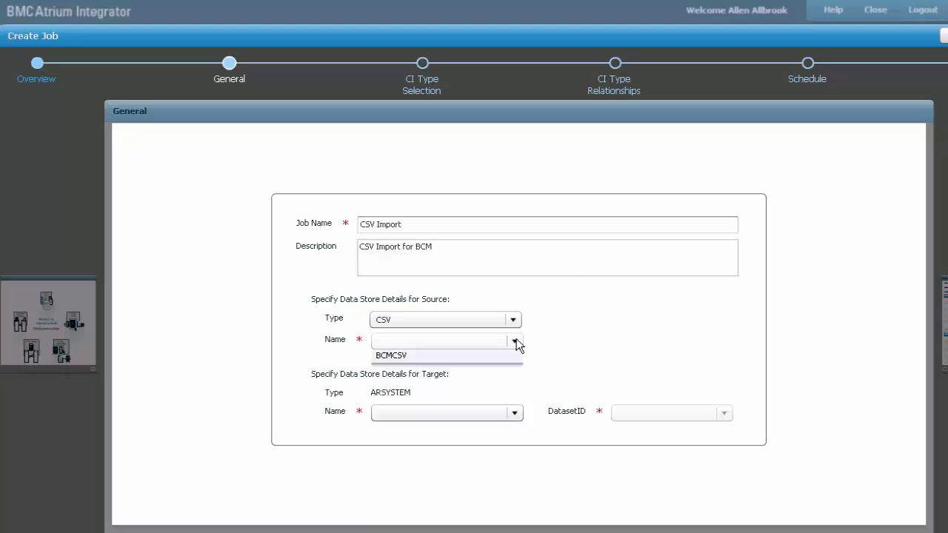
click(471, 370)
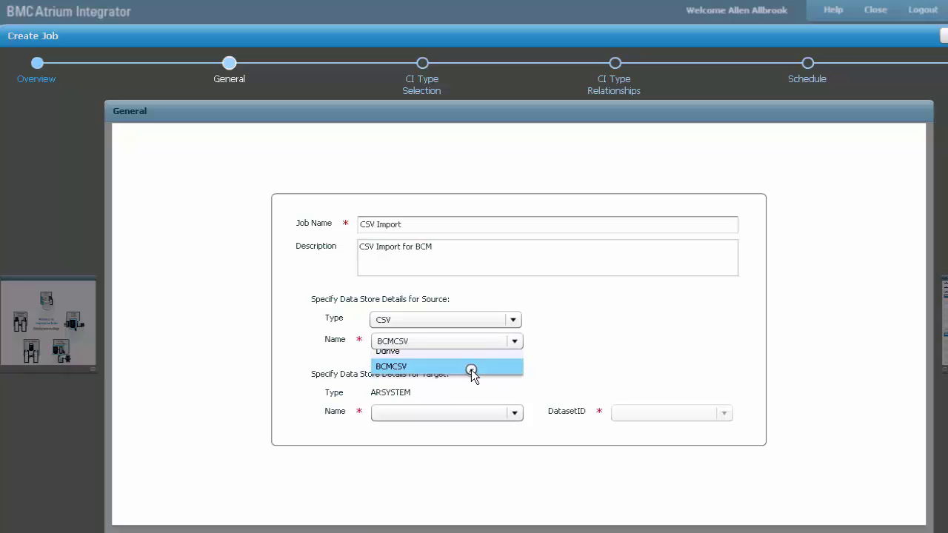
click(514, 414)
click(508, 428)
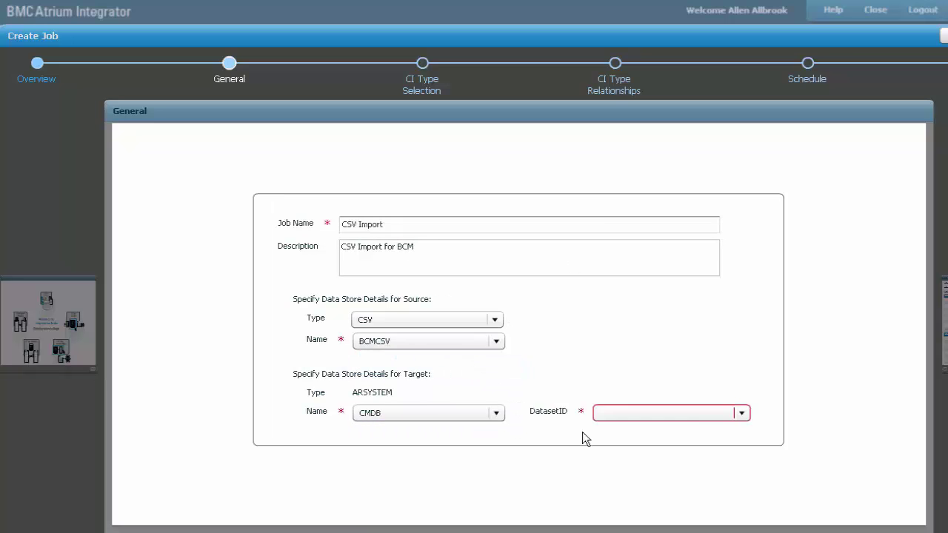
click(741, 414)
click(708, 495)
click(708, 495)
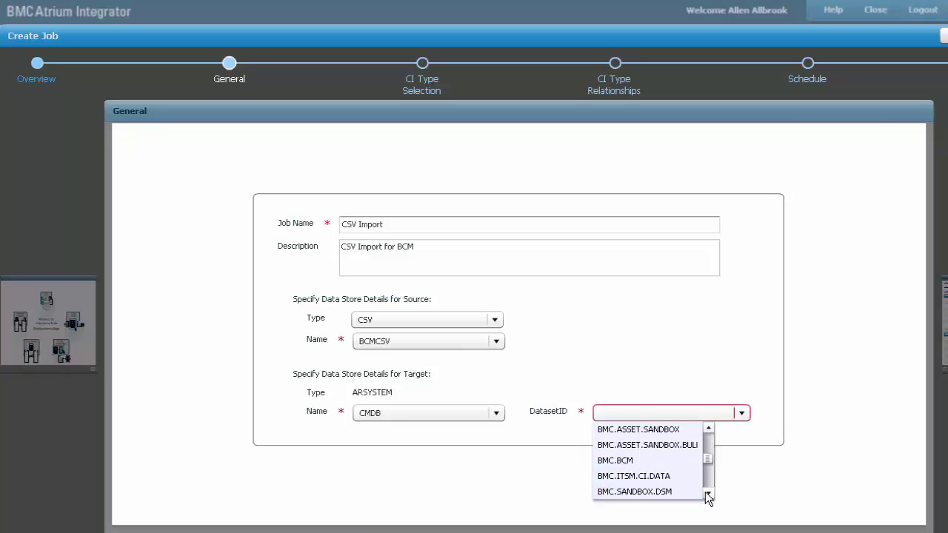
click(688, 459)
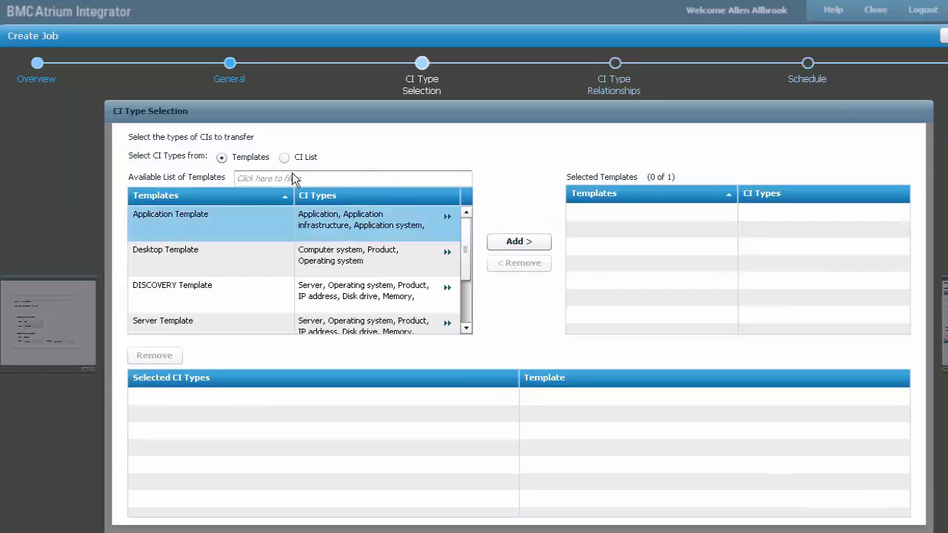
- Add Computer system as the job's CI type from the full CI list
click(283, 157)
click(291, 176)
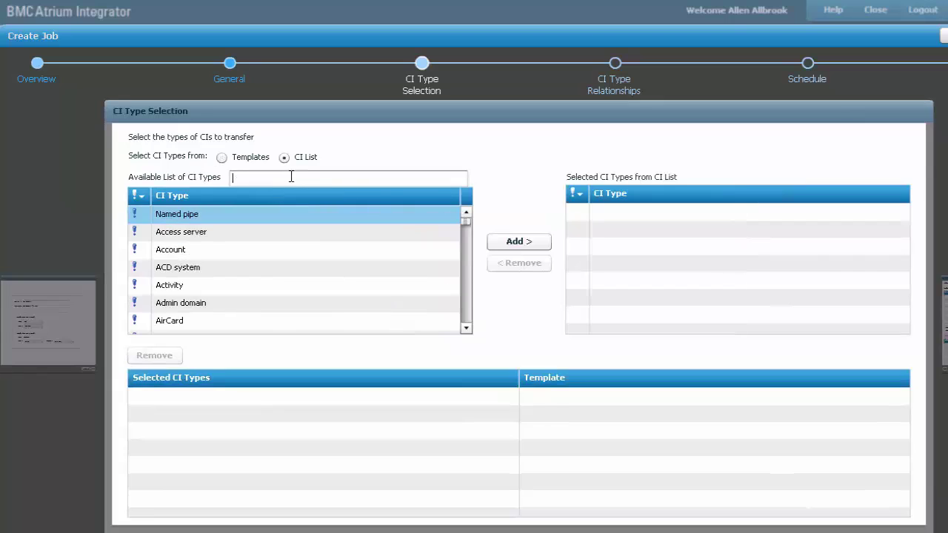
text(computer s)
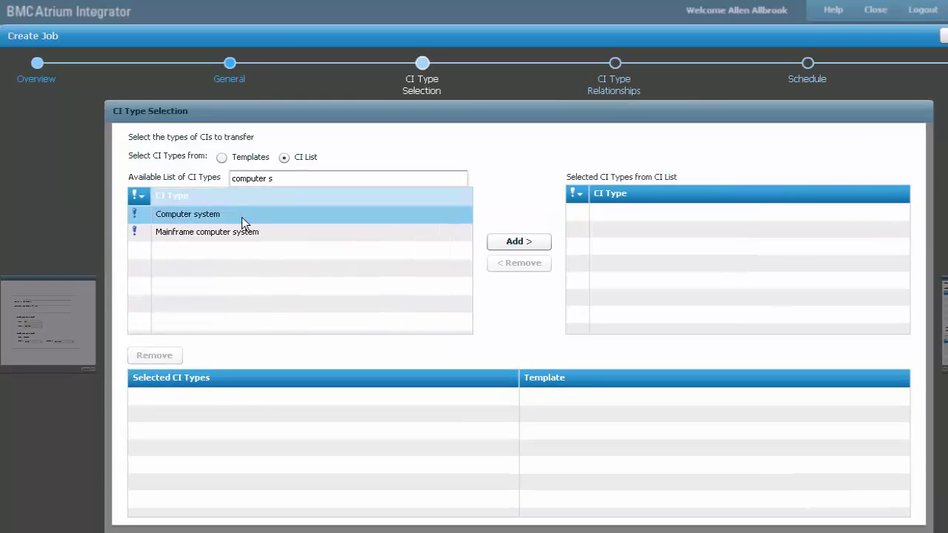
click(242, 215)
click(519, 241)
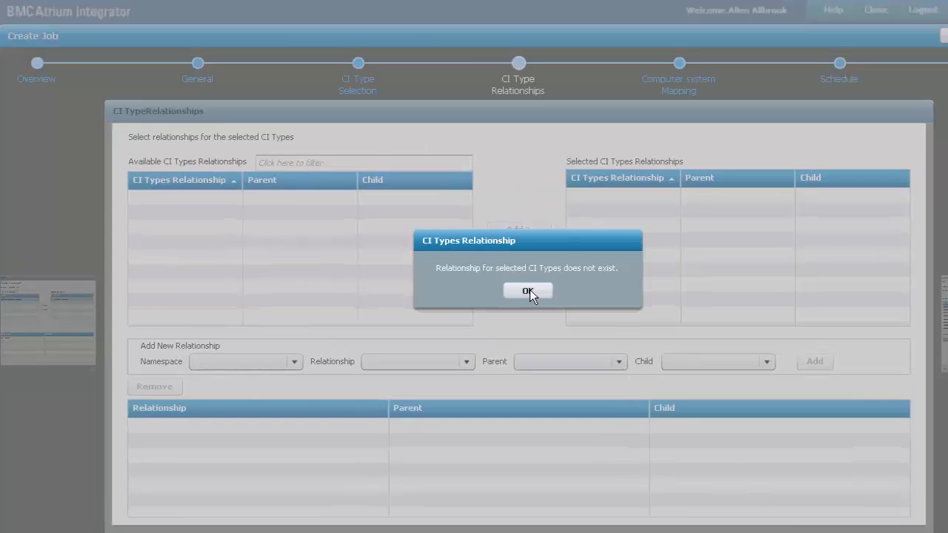
- Dismiss the no-relationship notice and choose win7csv.csv as the Computer system source file
click(529, 290)
click(751, 511)
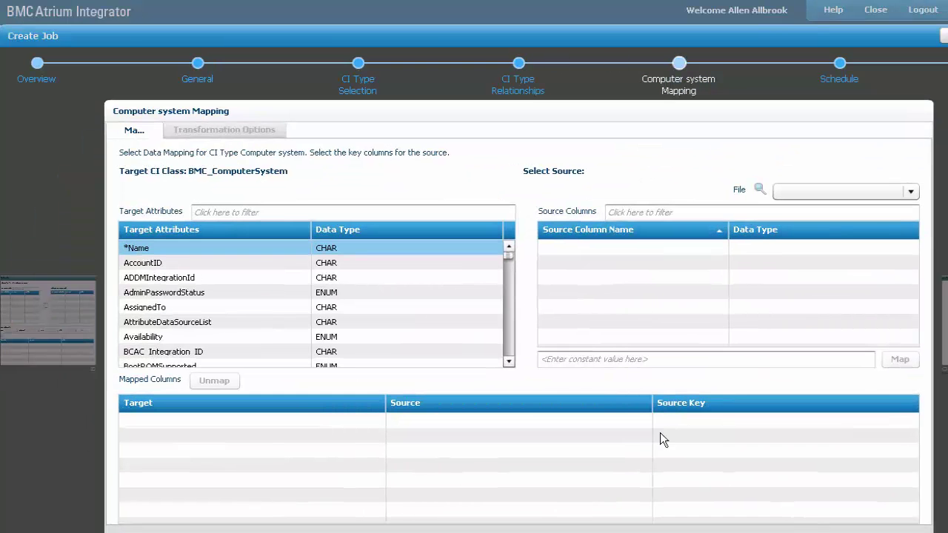
click(911, 191)
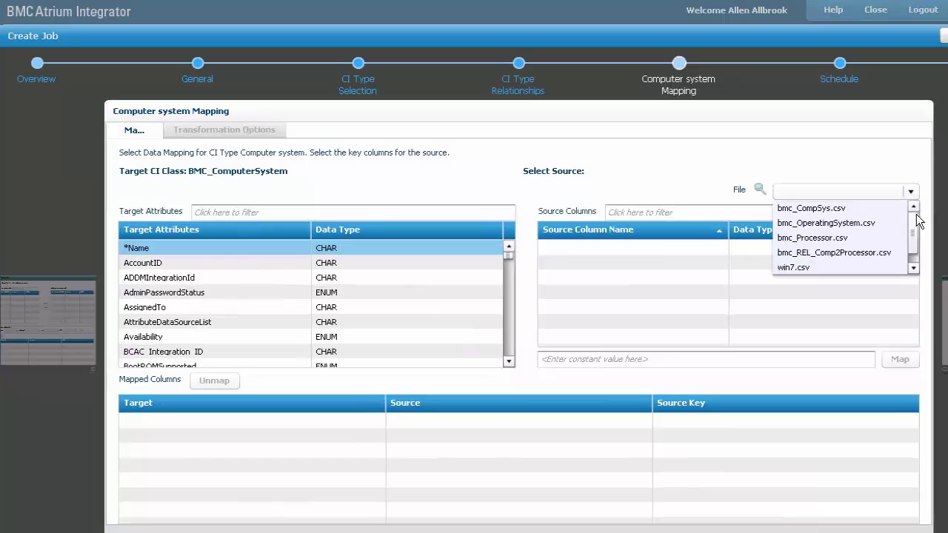
click(915, 269)
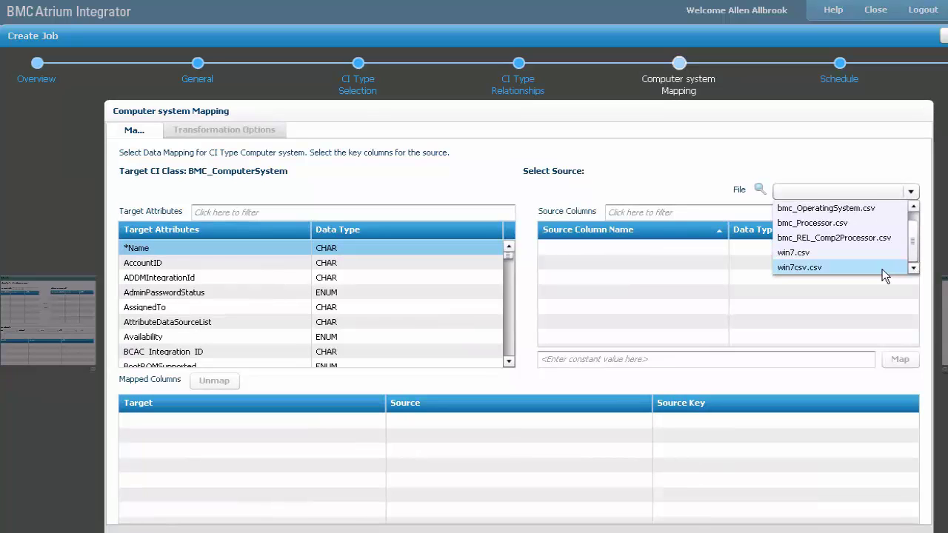
click(882, 268)
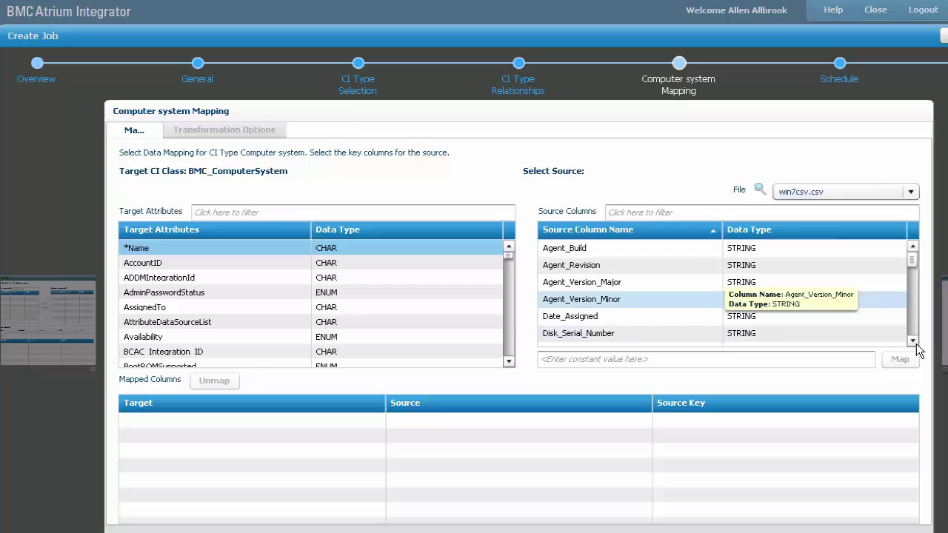
click(914, 342)
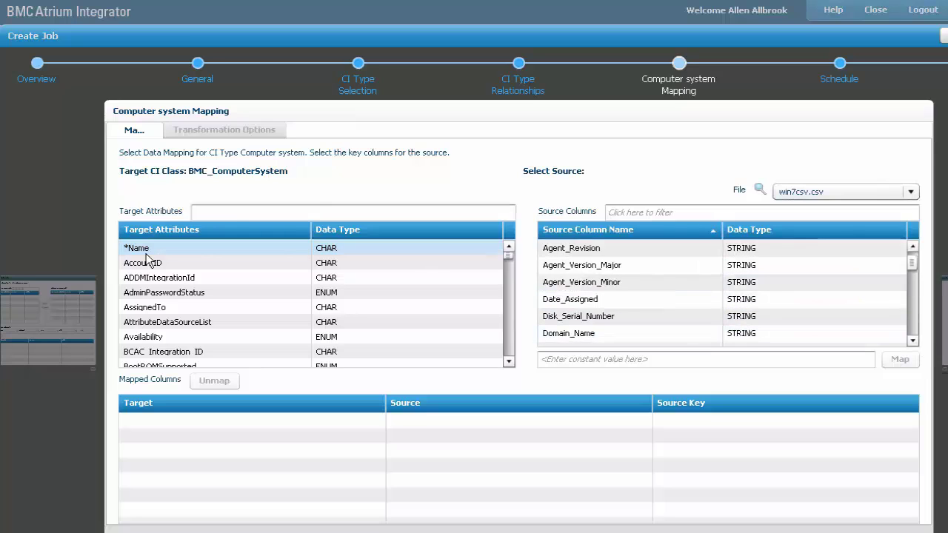
- Map source column Name to target *Name and mark it as the source key
click(672, 212)
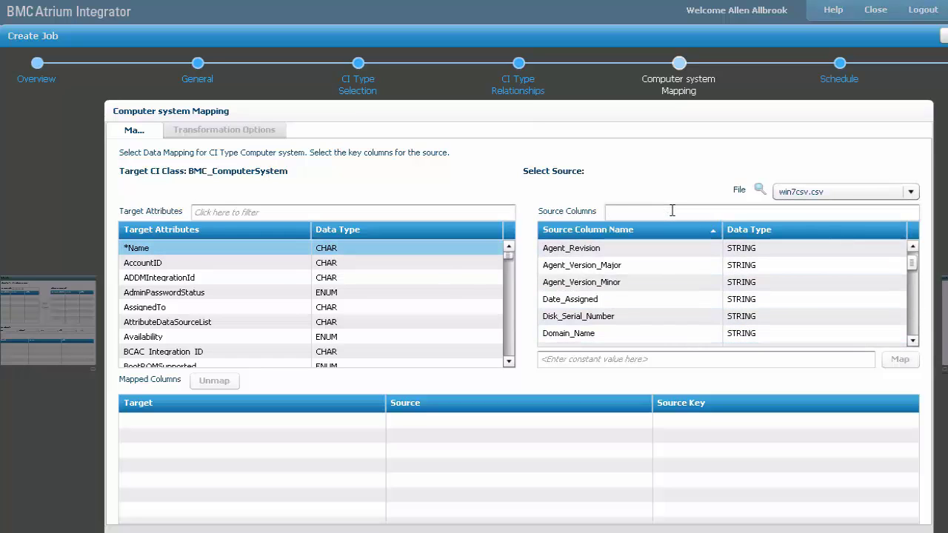
text(name)
click(594, 265)
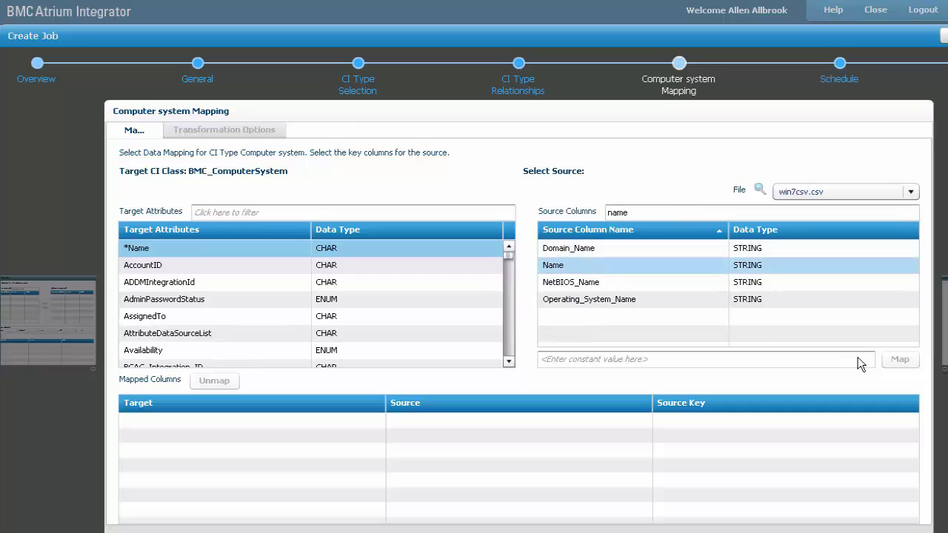
click(900, 360)
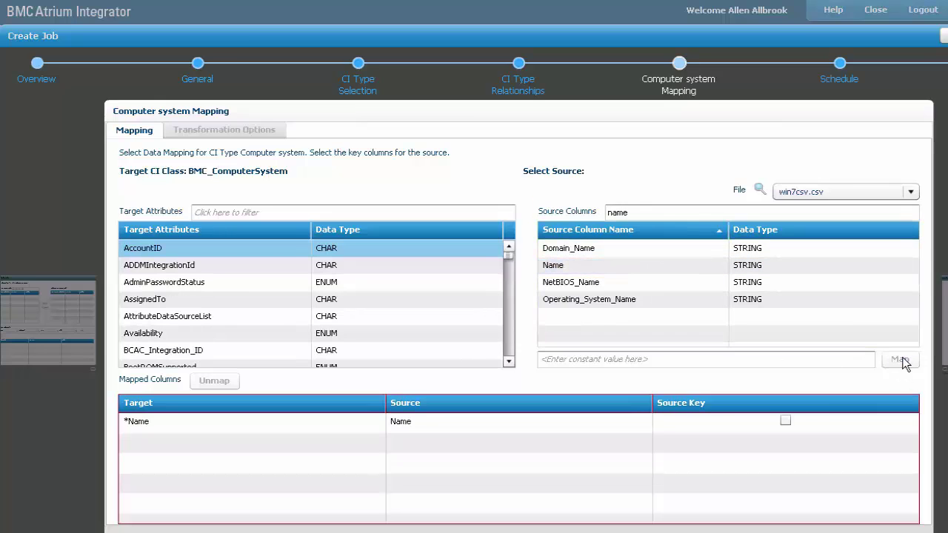
click(786, 421)
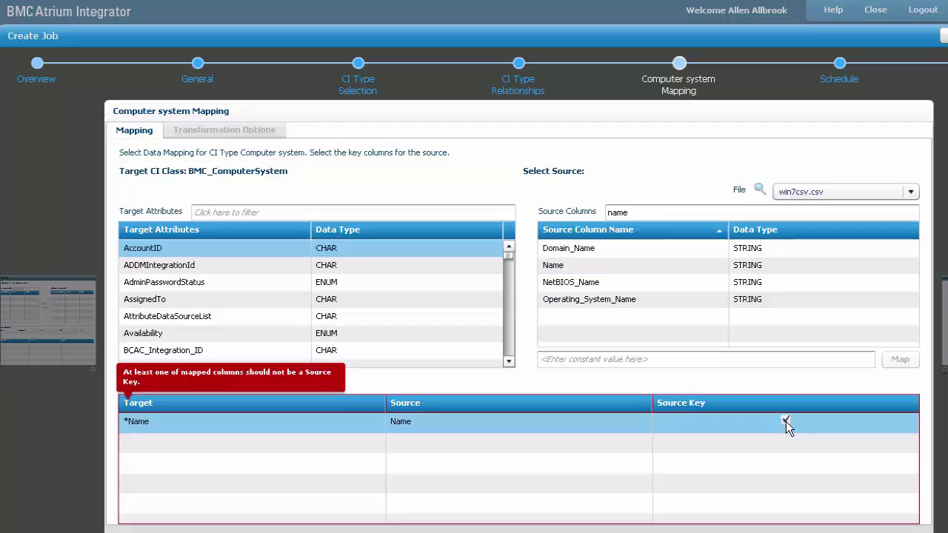
click(786, 421)
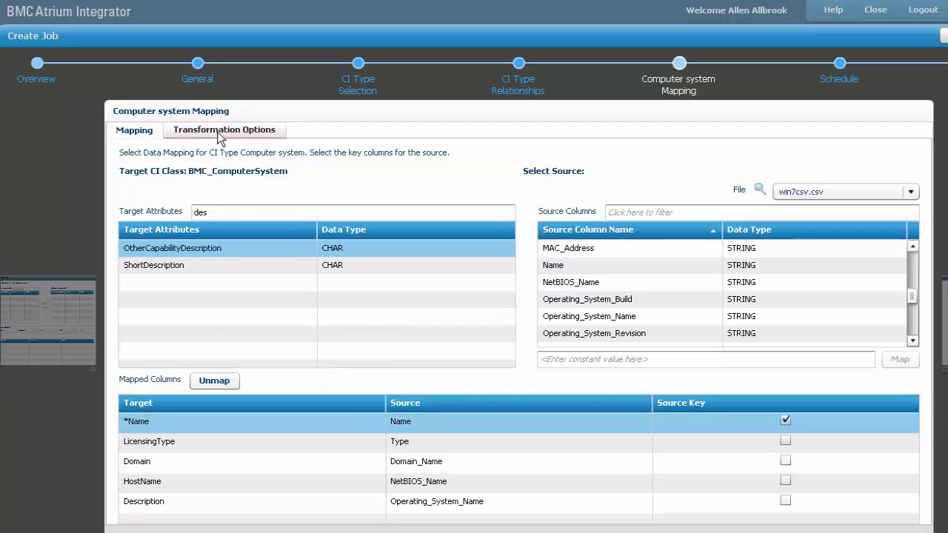
- Set Delta to No in Transformation Options and confirm the generated transformations
click(220, 138)
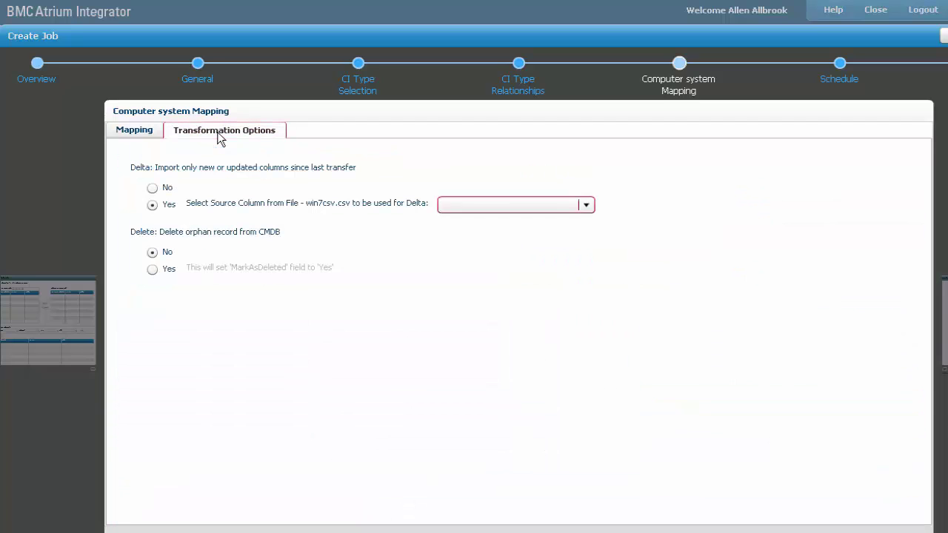
click(154, 188)
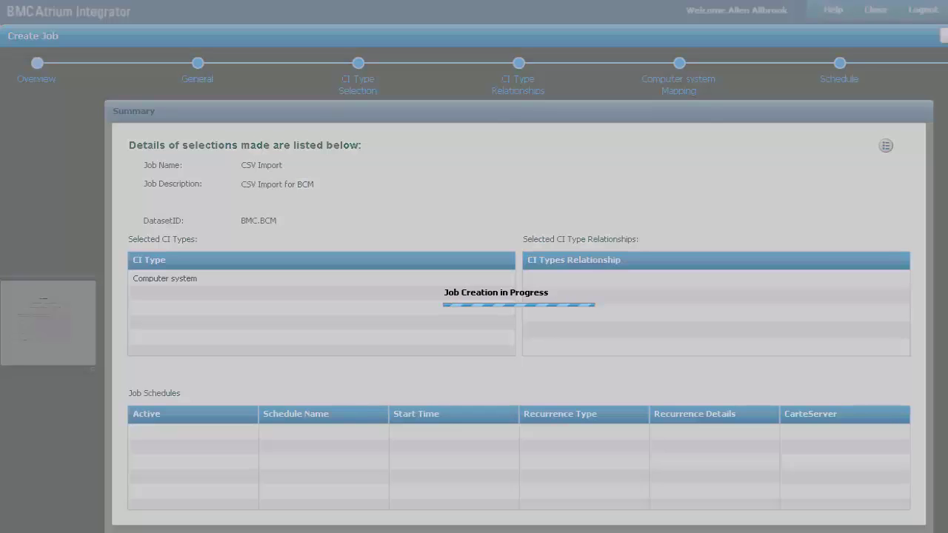
click(593, 393)
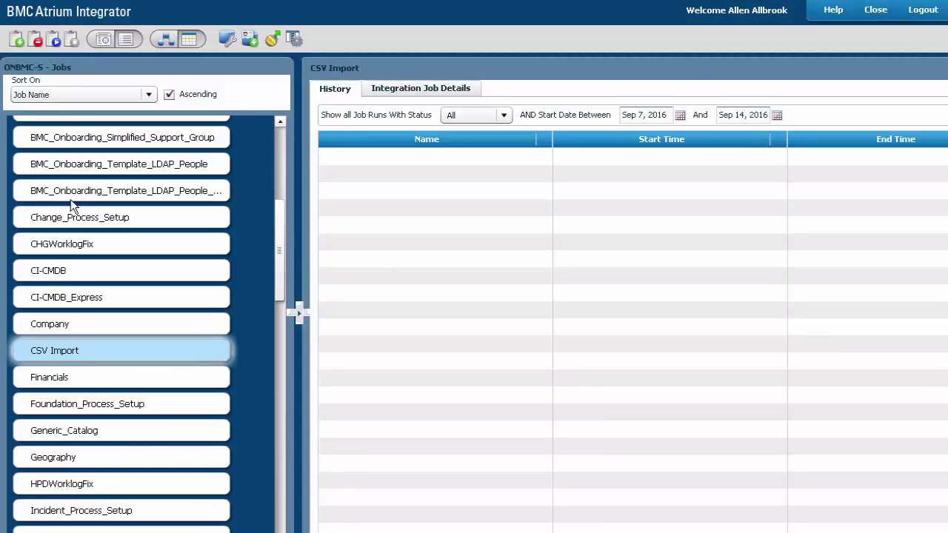
- Start the CSV Import job, then expand its run row and Logging Details
click(54, 40)
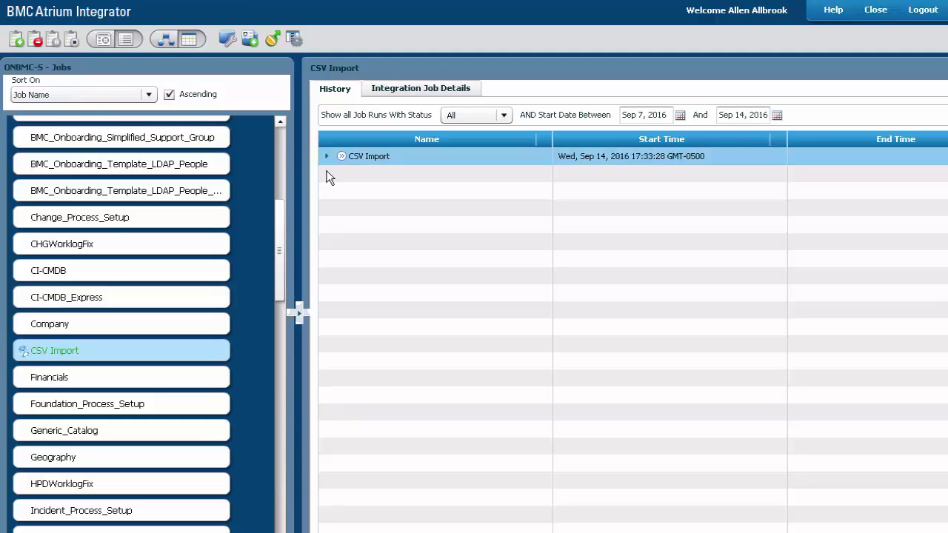
click(327, 157)
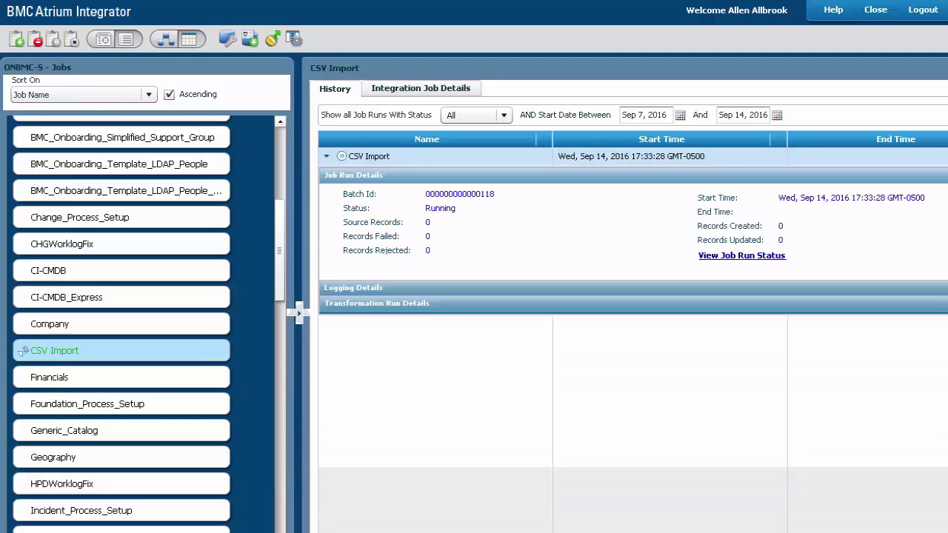
click(343, 287)
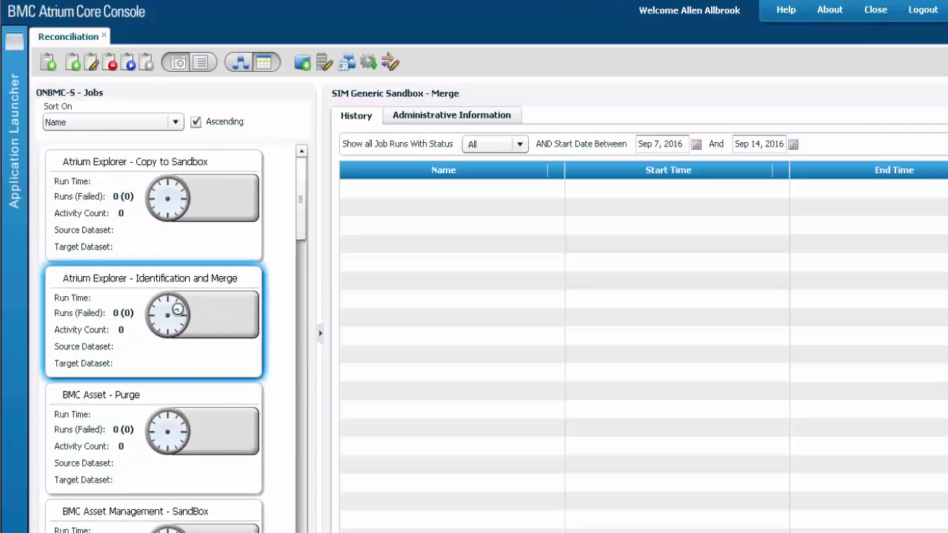
- Create and save identification and merge job BCM.RECON with source dataset BMC.BCM, then start it
click(55, 65)
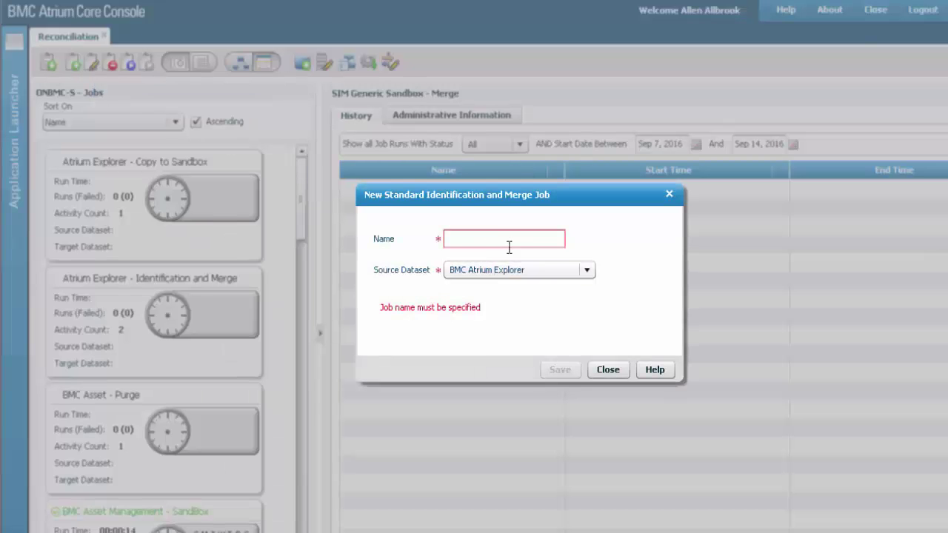
click(520, 238)
text(BCM.)
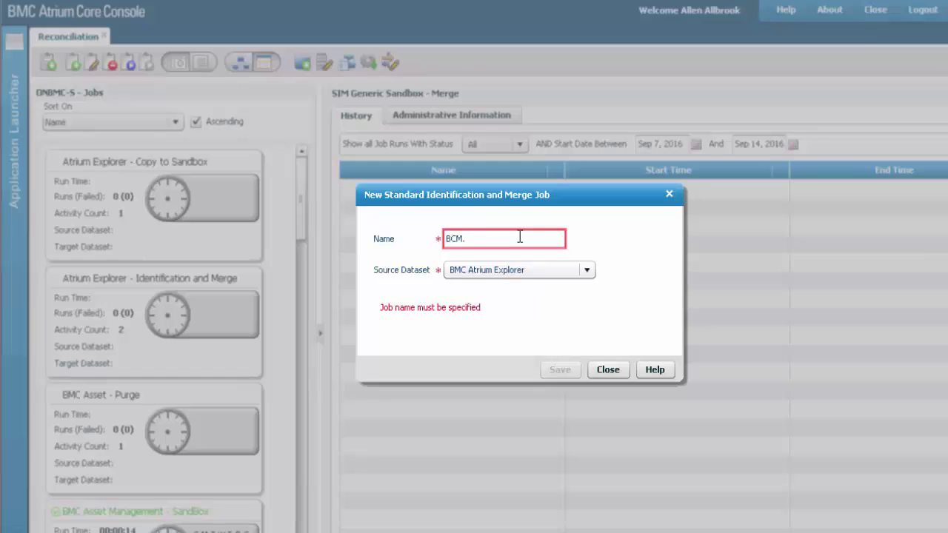
text(RECON)
click(587, 269)
click(588, 372)
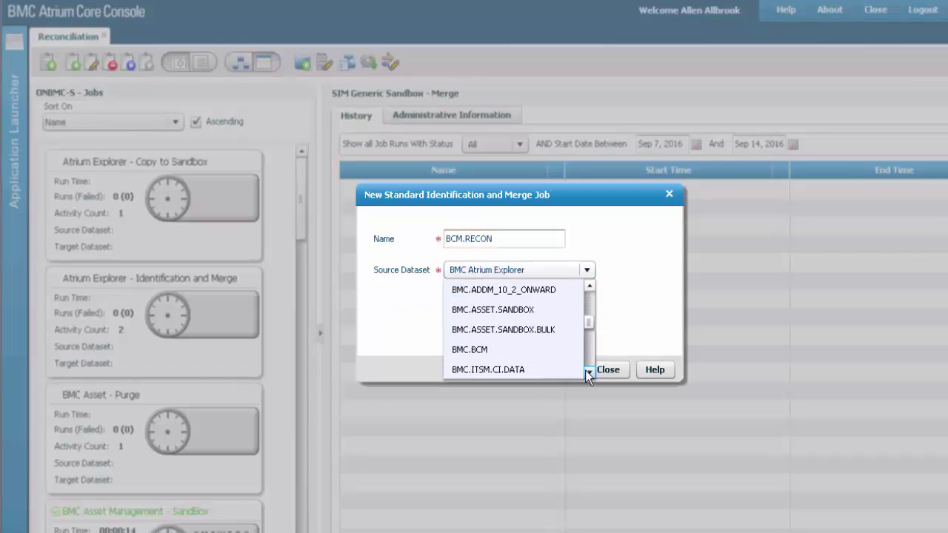
click(504, 349)
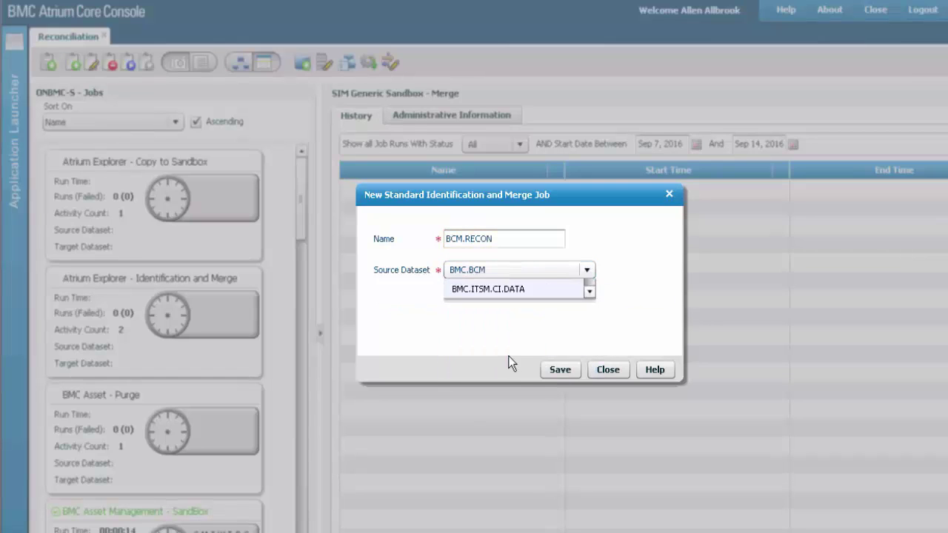
click(570, 373)
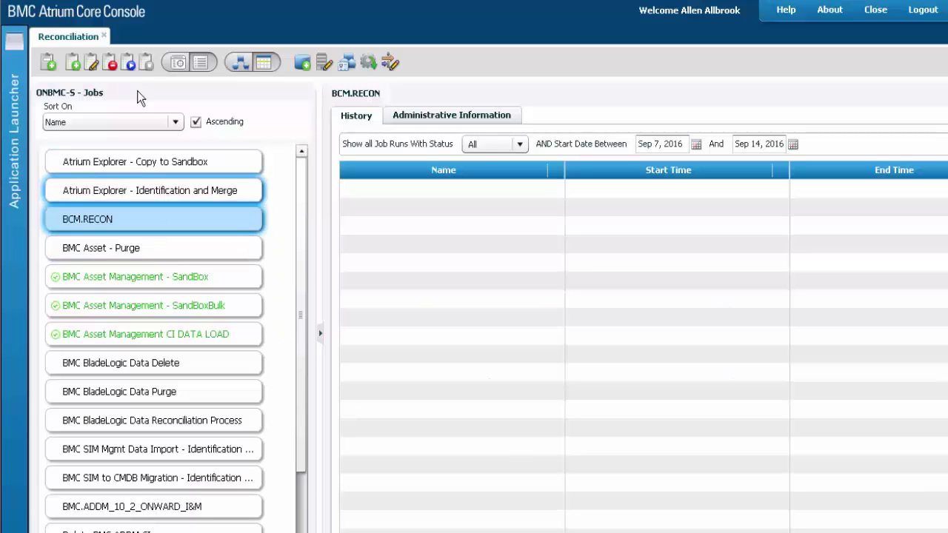
click(132, 63)
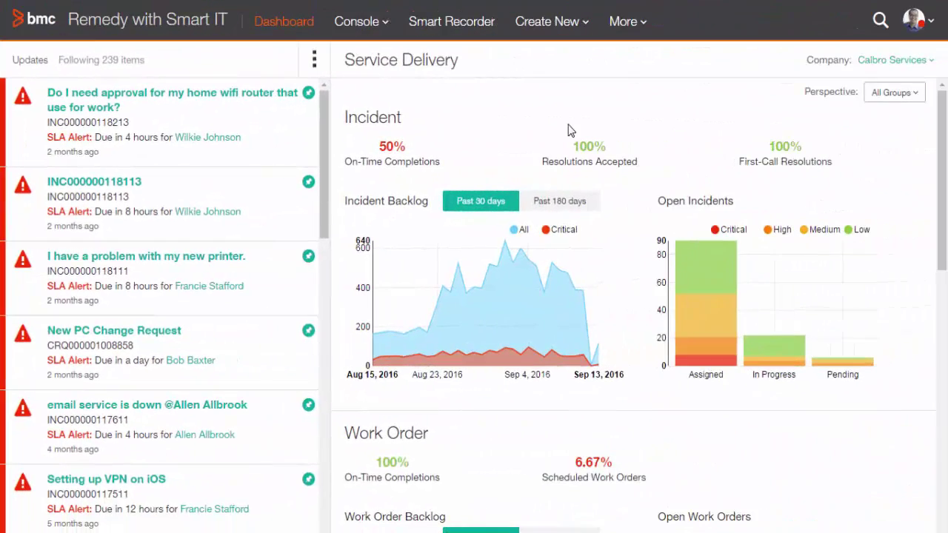
- Search Smart IT for AMPEDCLIENT02 and select the Domain value on its full asset page
click(880, 21)
text(AMPEDCLIENT02)
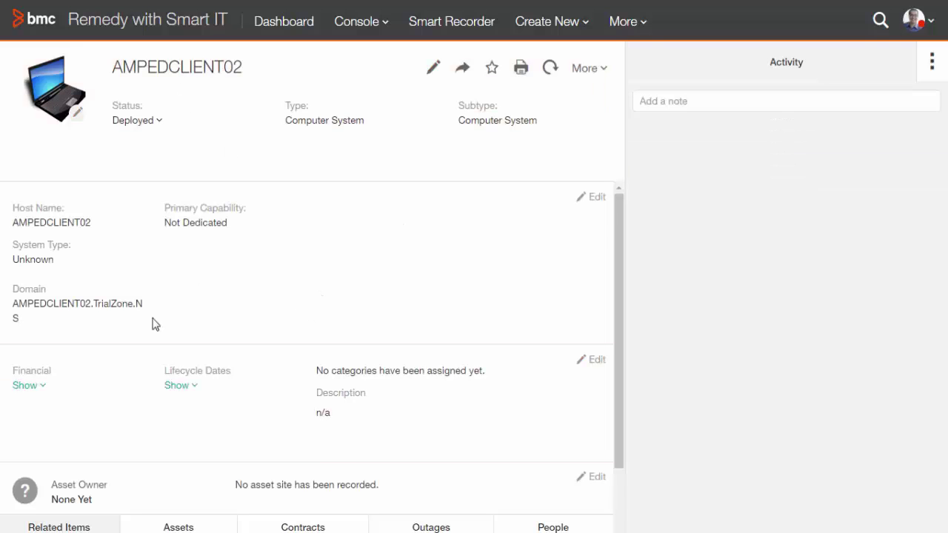
drag(143, 304, 13, 306)
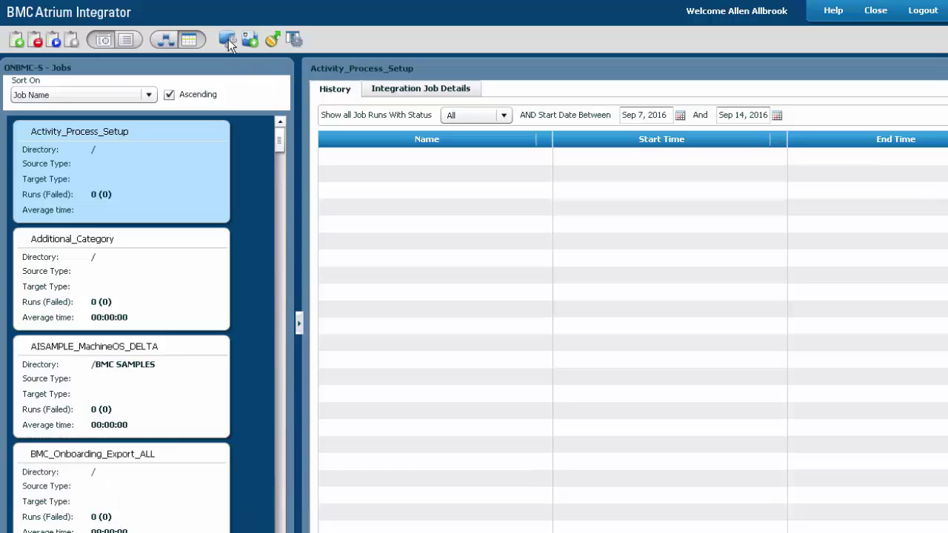
- Begin a new Database data store of MSSQL type in Manage Data Stores
click(228, 40)
click(179, 118)
click(630, 180)
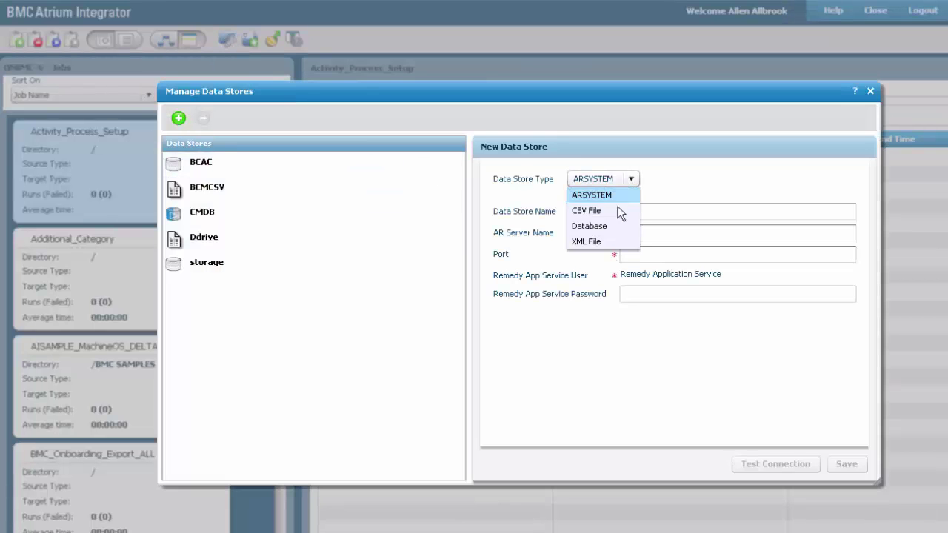
click(619, 226)
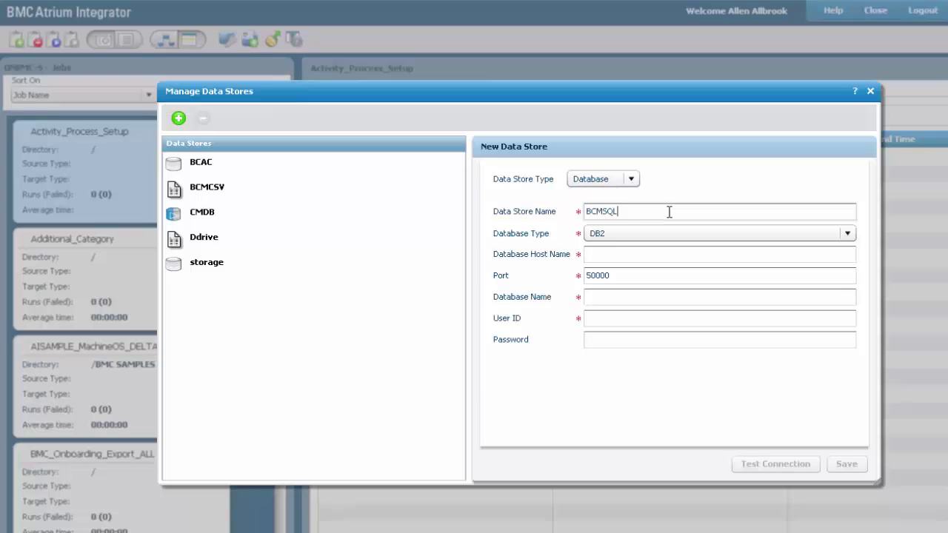
click(711, 233)
click(741, 263)
- Enter host 10.4.0.152, the database name field and user ID sa for the connection
click(624, 254)
text(10.4.0.152)
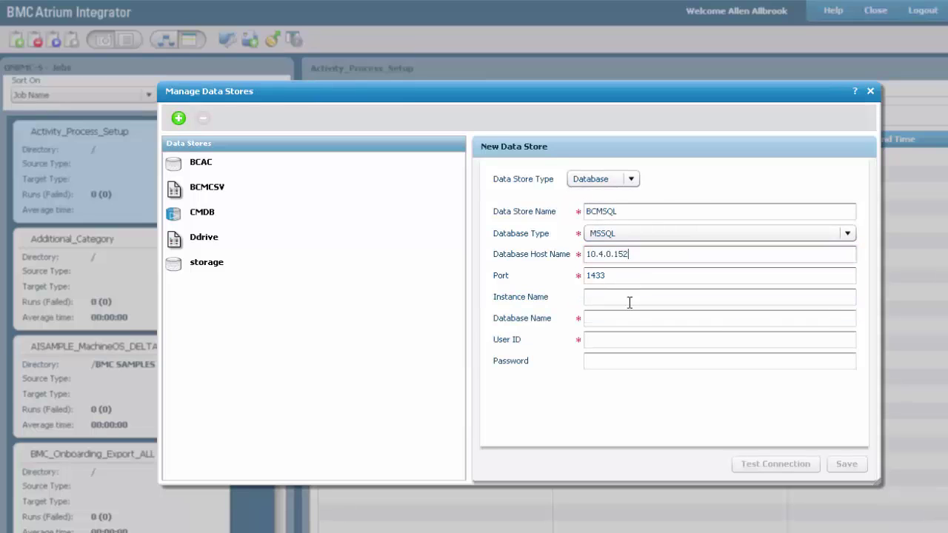
click(632, 316)
click(619, 340)
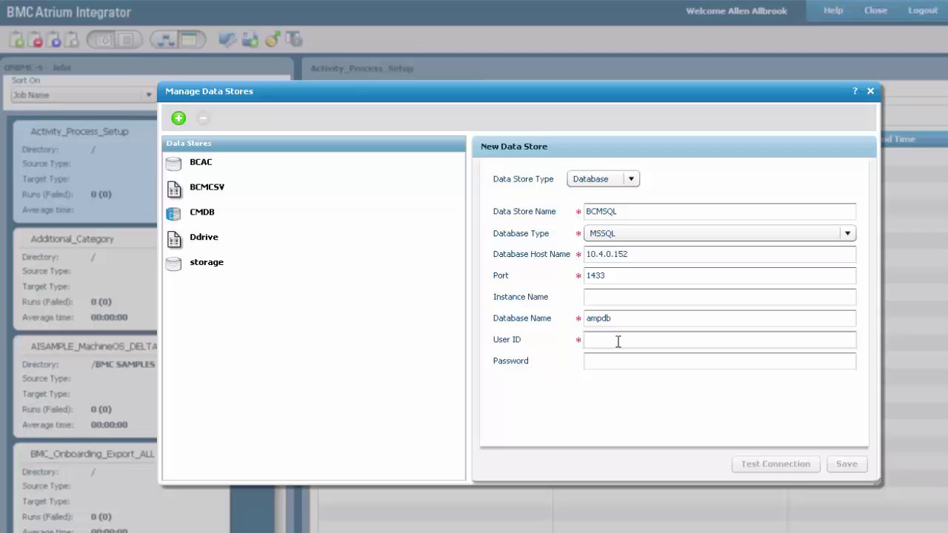
text(sa)
key(Tab)
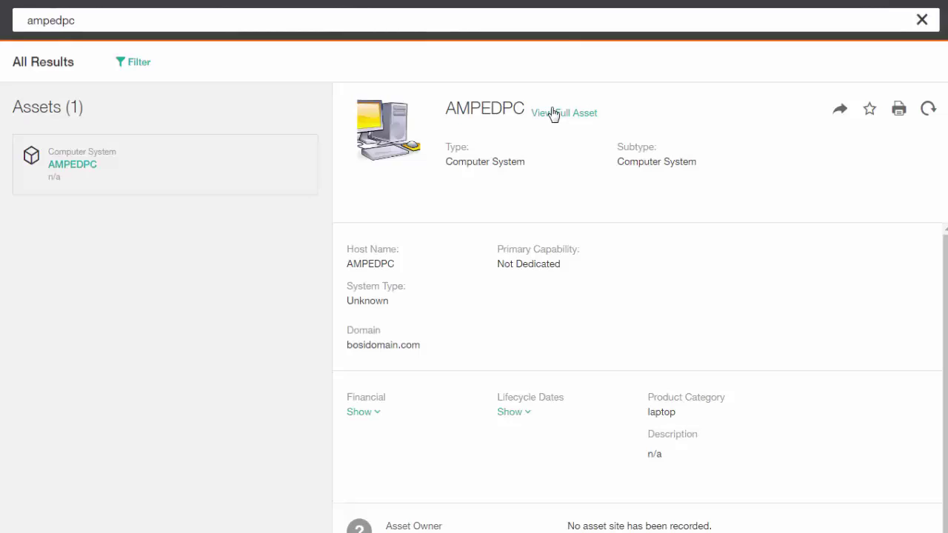
- Open the full AMPEDPC asset record, showing it Deployed as a Computer System asset
click(563, 113)
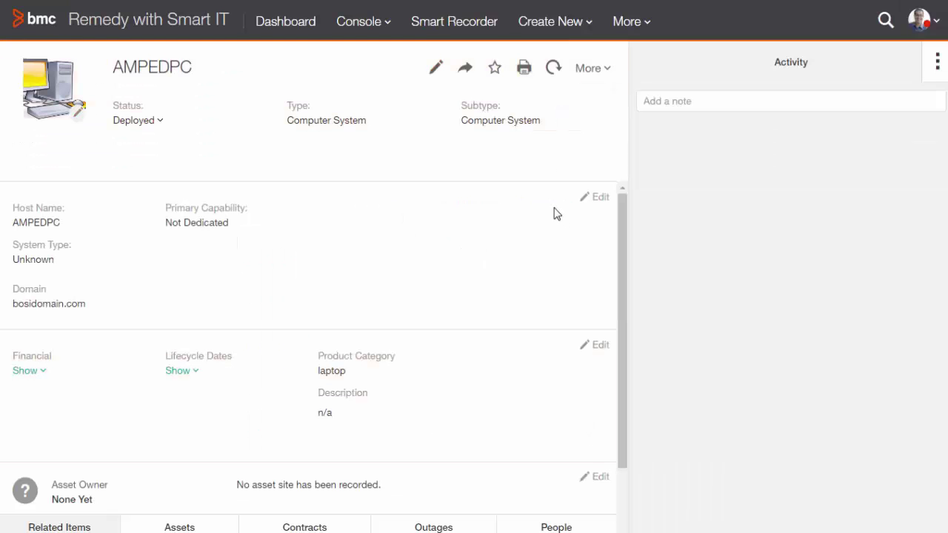